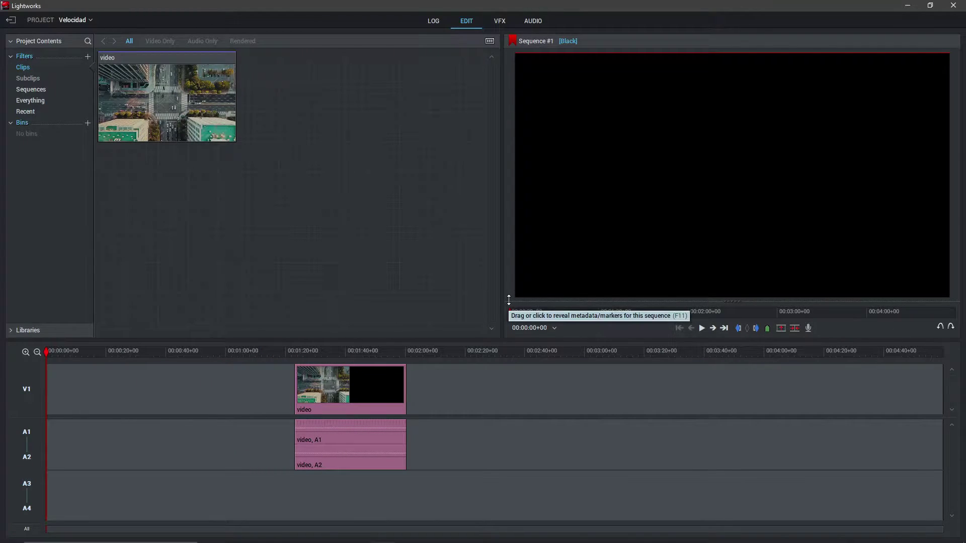
{"action": "right_click", "coordinate": [360, 383]}
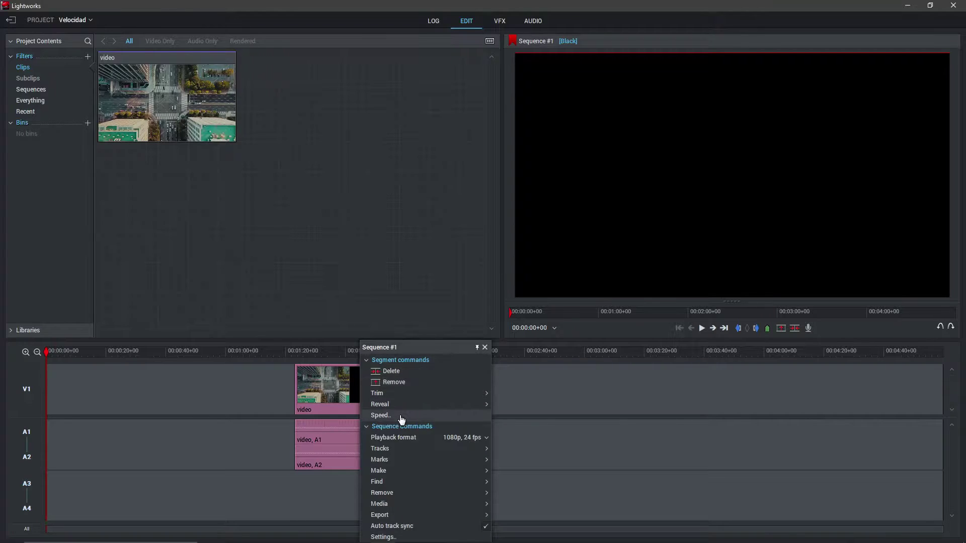
{"action": "left_click", "coordinate": [401, 415]}
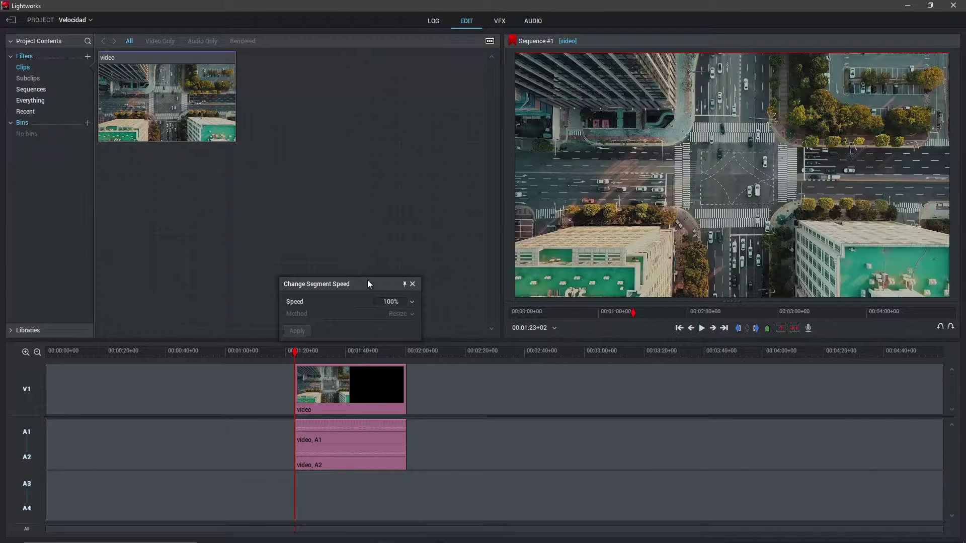
{"action": "left_click_drag", "start_coordinate": [369, 281], "coordinate": [563, 214]}
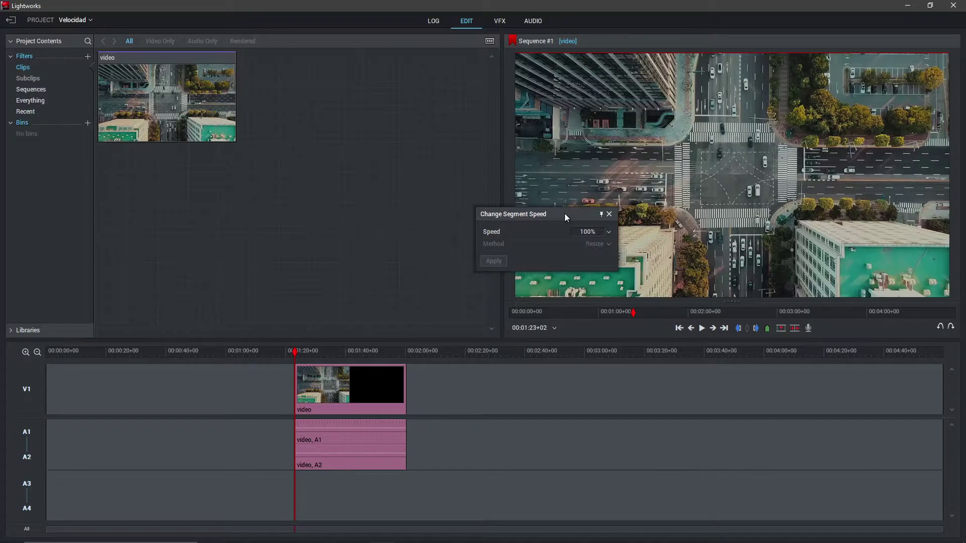
{"action": "left_click", "coordinate": [610, 214]}
Compare the commands offered for the timeline video clip when it is selected and when it is deselected
{"action": "right_click", "coordinate": [350, 417]}
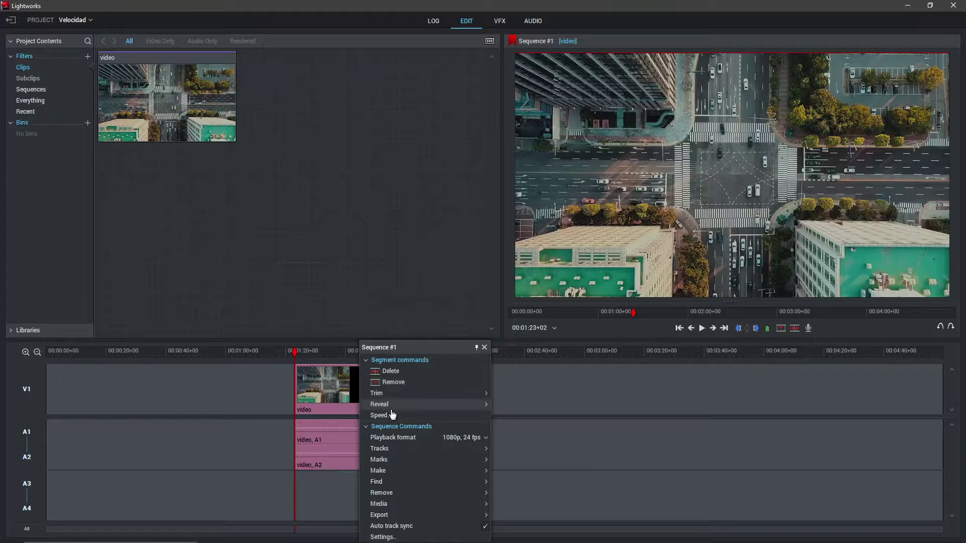
{"action": "left_click", "coordinate": [333, 385]}
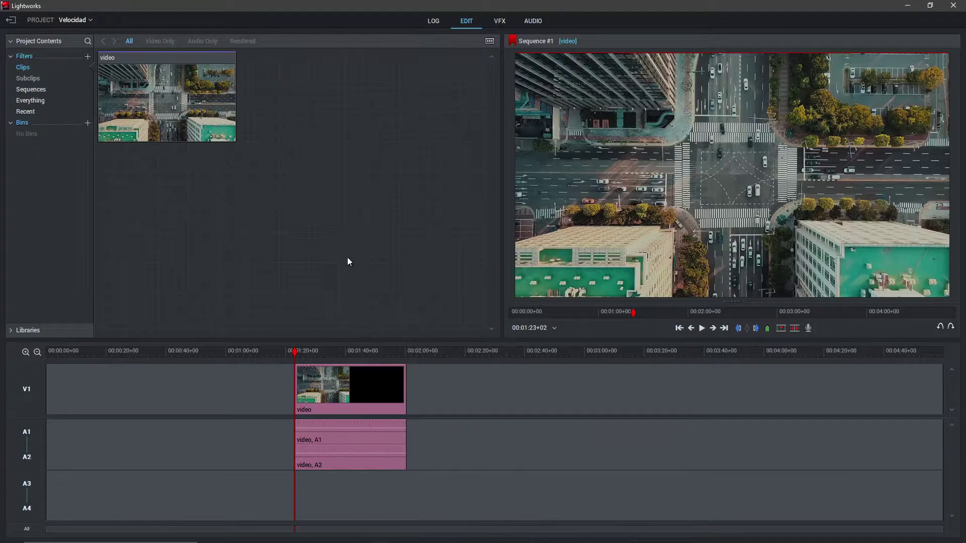
{"action": "left_click", "coordinate": [354, 385]}
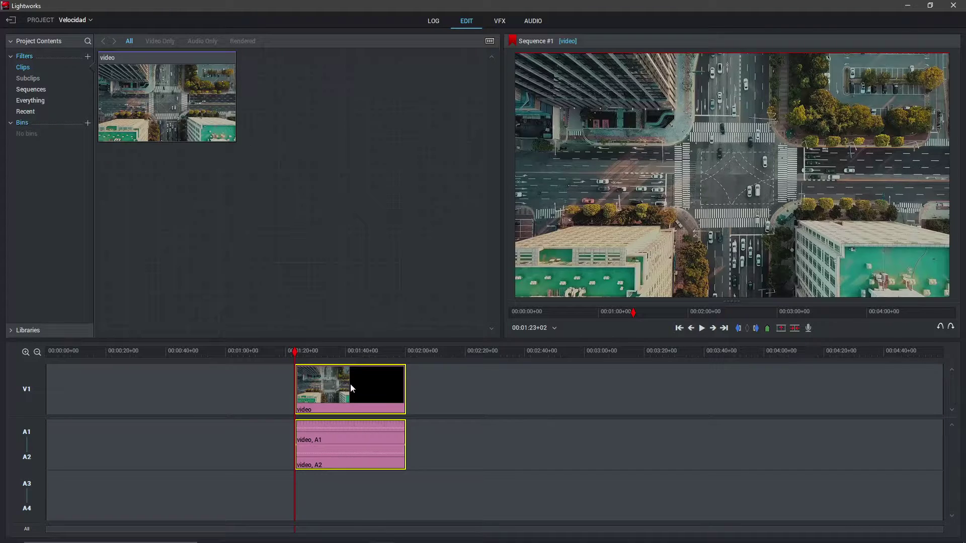
{"action": "right_click", "coordinate": [350, 385]}
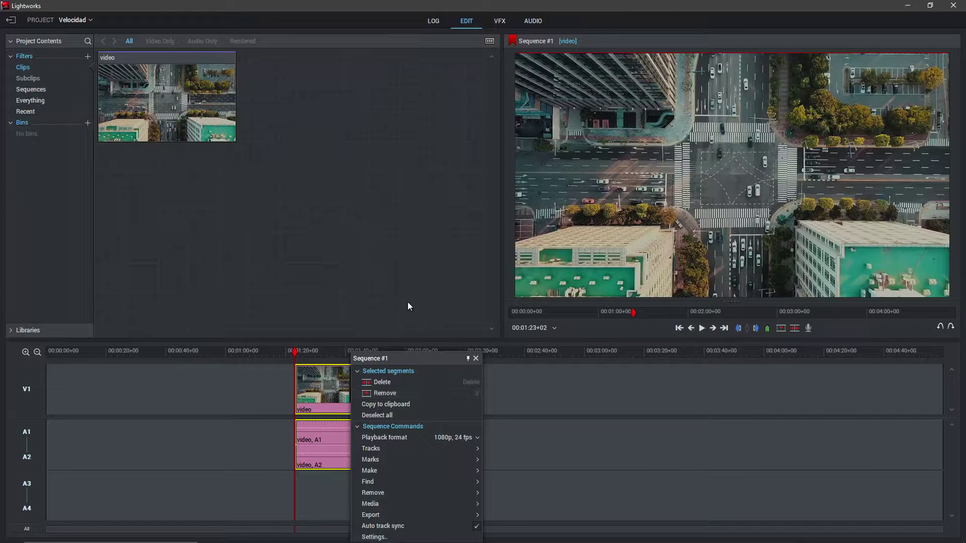
{"action": "left_click_drag", "start_coordinate": [420, 361], "coordinate": [433, 157]}
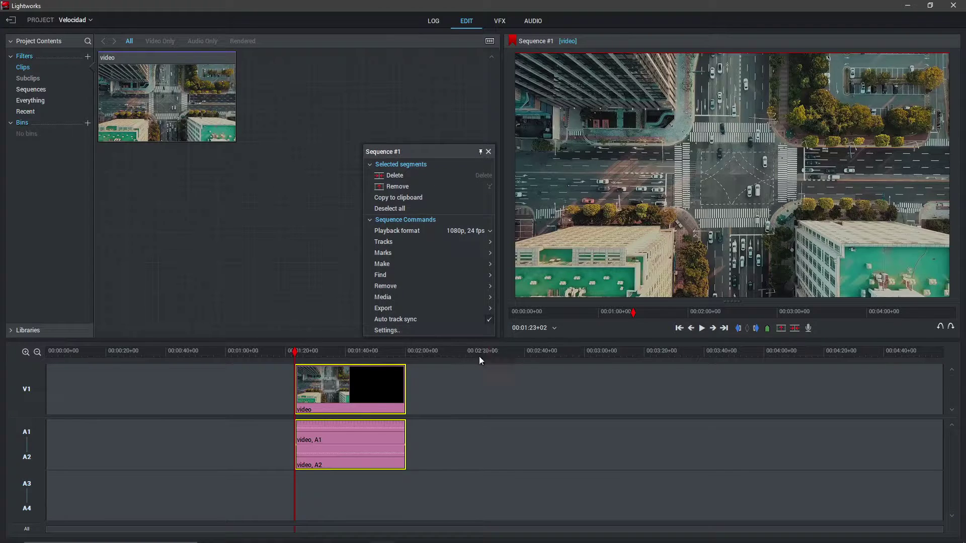
{"action": "right_click", "coordinate": [369, 387]}
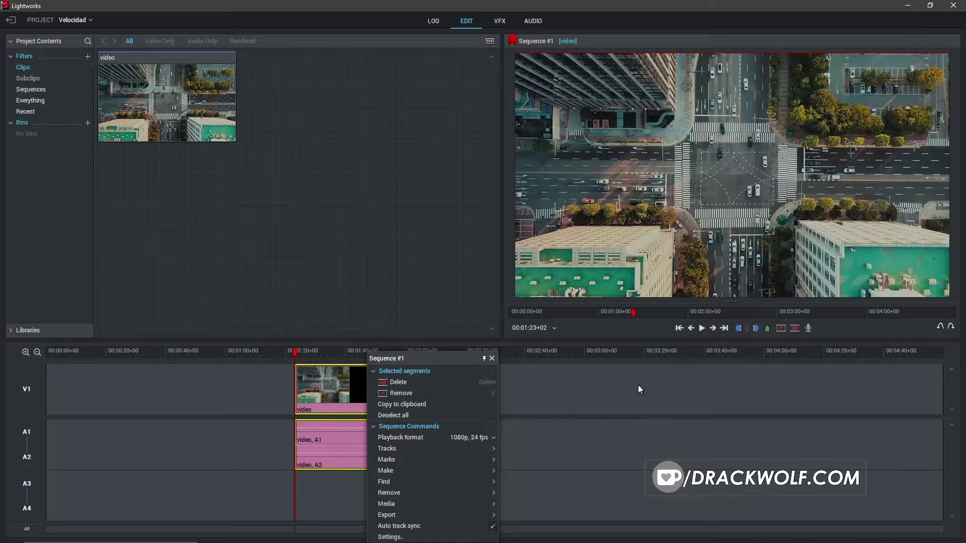
{"action": "left_click", "coordinate": [609, 388]}
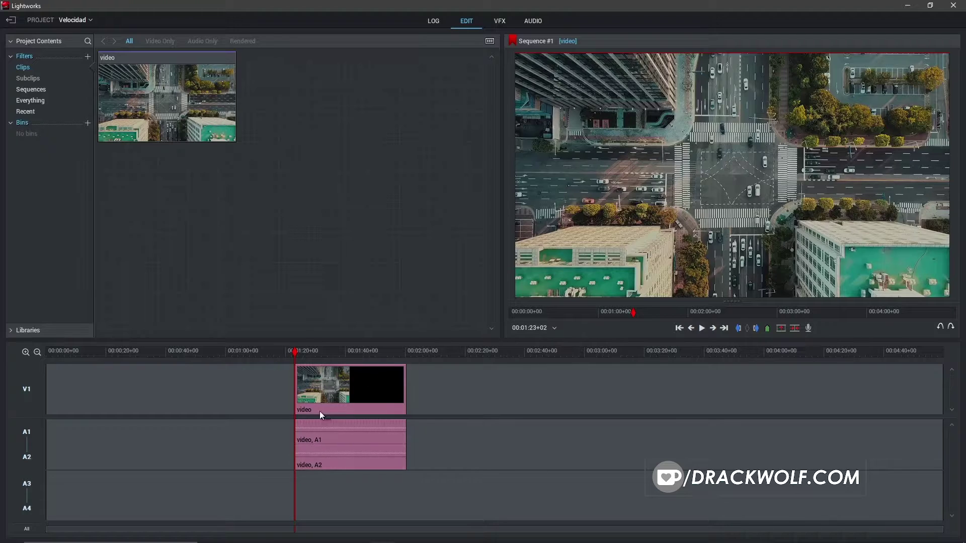
{"action": "left_click", "coordinate": [356, 390]}
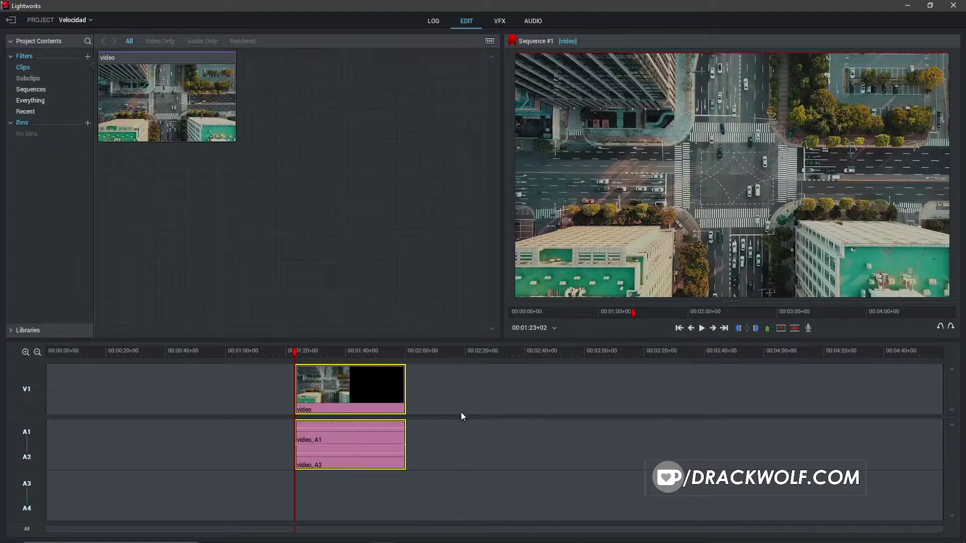
{"action": "left_click", "coordinate": [731, 431]}
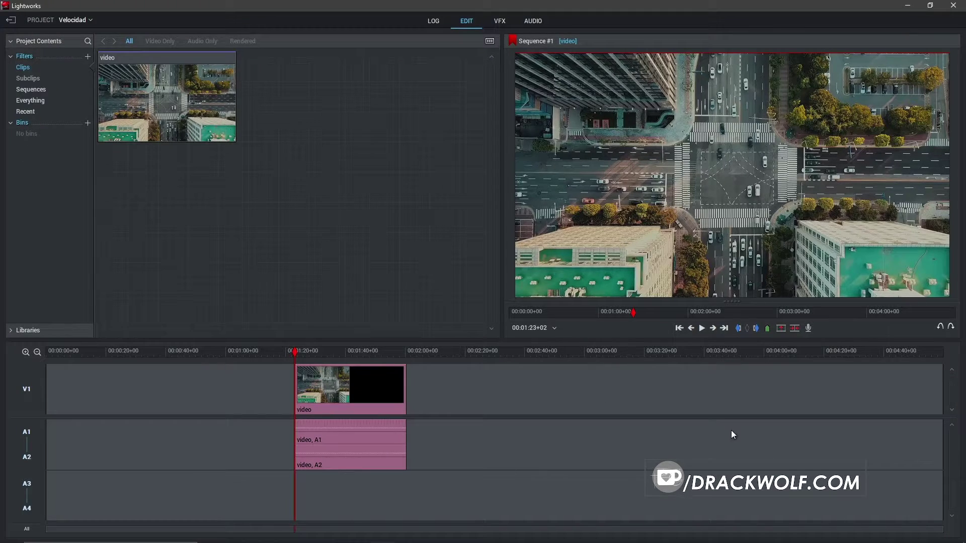
Open the Change Segment Speed settings for the deselected video clip and review the speed presets
{"action": "right_click", "coordinate": [338, 400]}
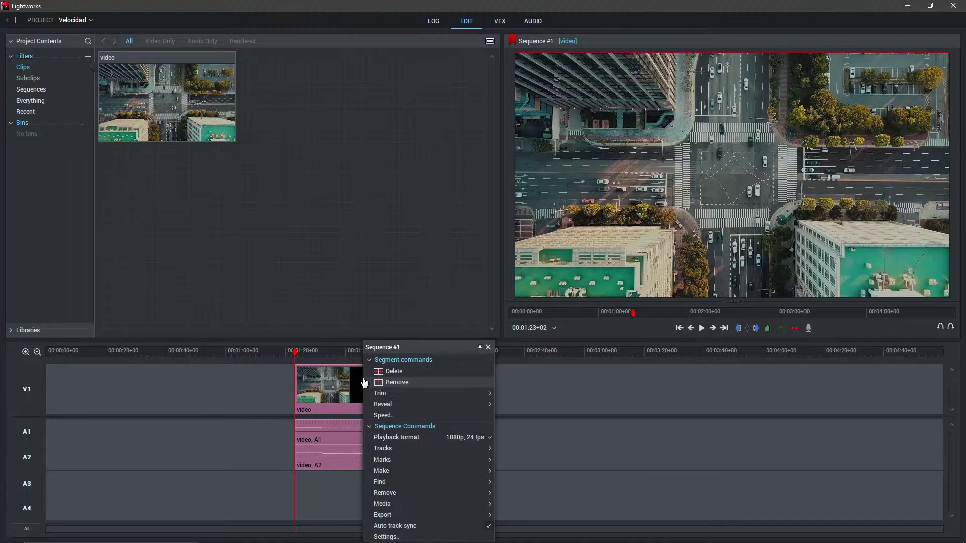
{"action": "left_click", "coordinate": [402, 421]}
{"action": "left_click_drag", "start_coordinate": [364, 279], "coordinate": [531, 215]}
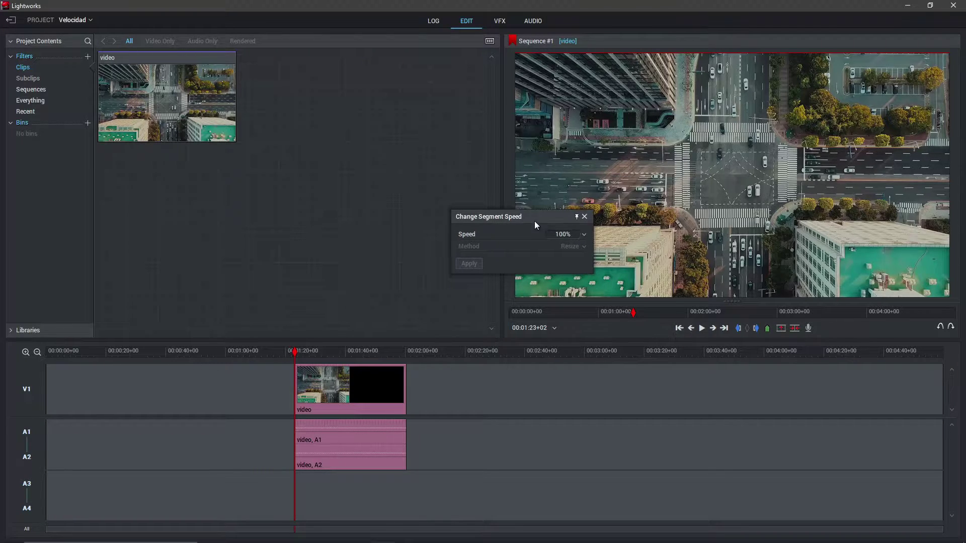
{"action": "left_click", "coordinate": [584, 235]}
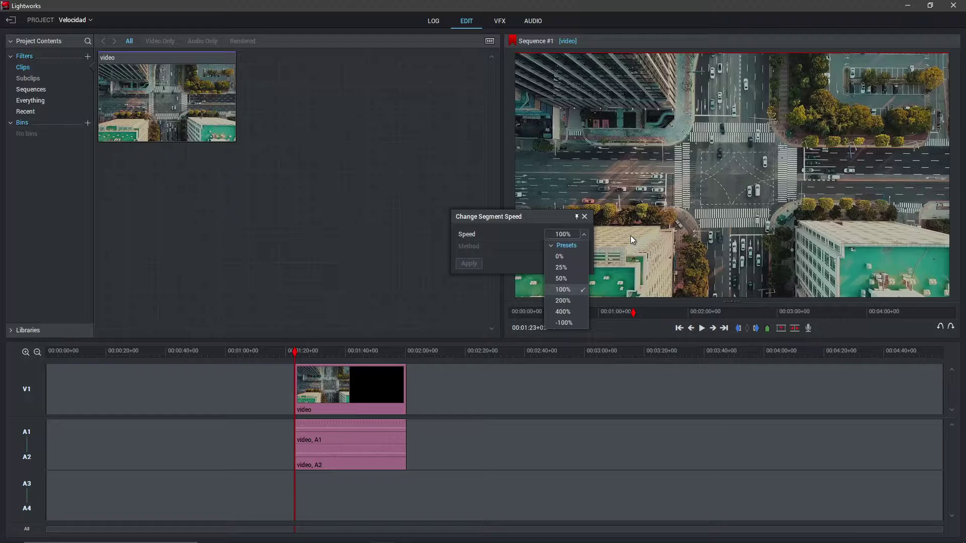
{"action": "left_click", "coordinate": [568, 323]}
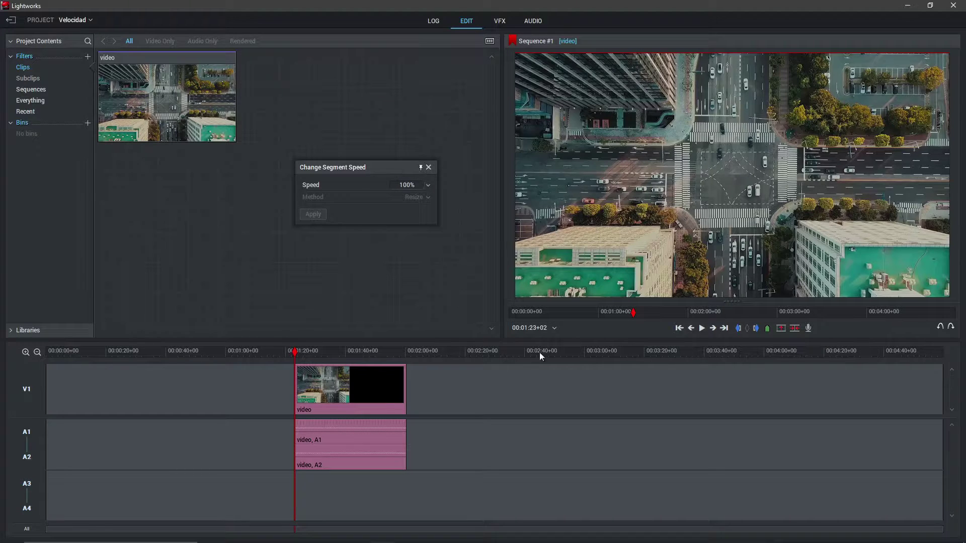
Play the clip at its original speed and return the playhead to about 00:01:24, near the clip's start
{"action": "left_click", "coordinate": [703, 329]}
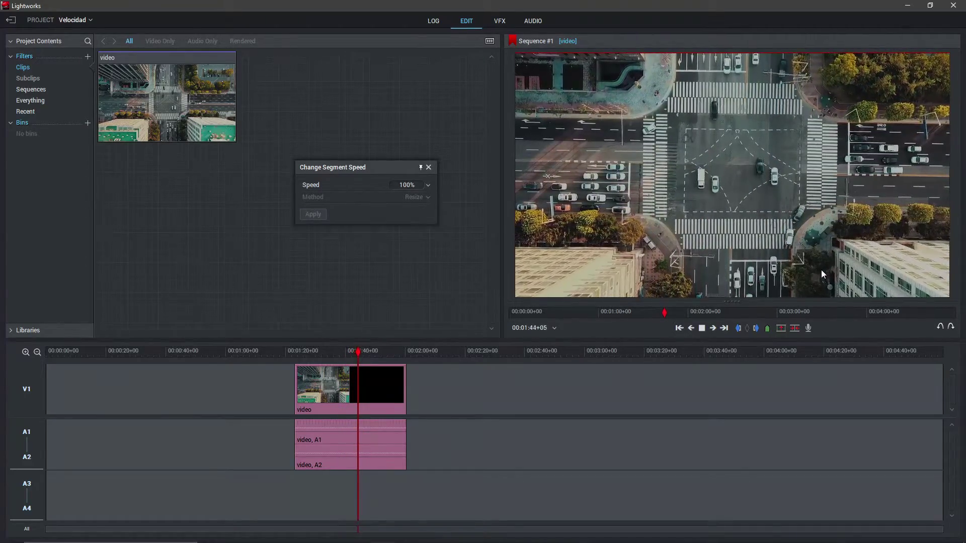
{"action": "key", "text": "space"}
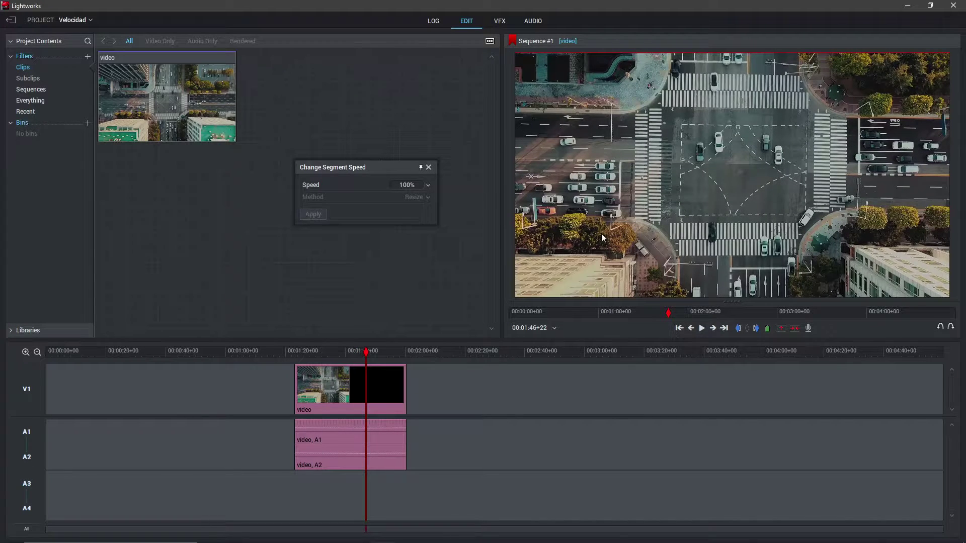
{"action": "left_click_drag", "start_coordinate": [376, 167], "coordinate": [630, 231]}
{"action": "left_click_drag", "start_coordinate": [327, 353], "coordinate": [298, 353]}
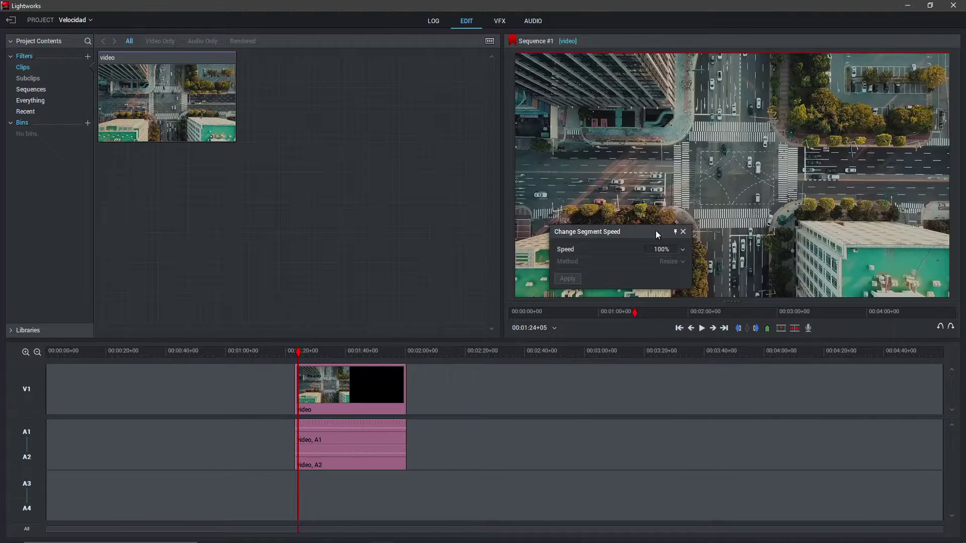
Set the video clip's speed to 400% with the Resize method and apply it
{"action": "left_click", "coordinate": [683, 254]}
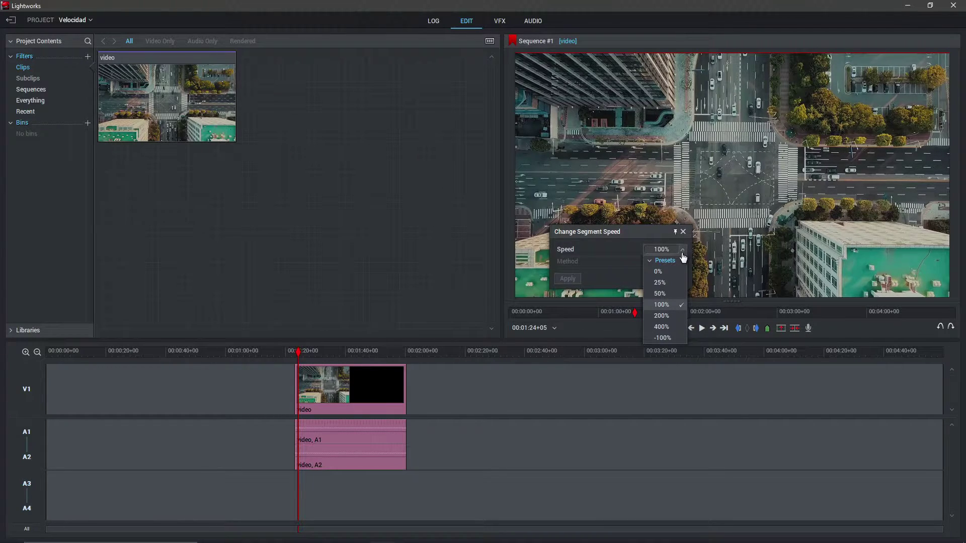
{"action": "left_click", "coordinate": [663, 329]}
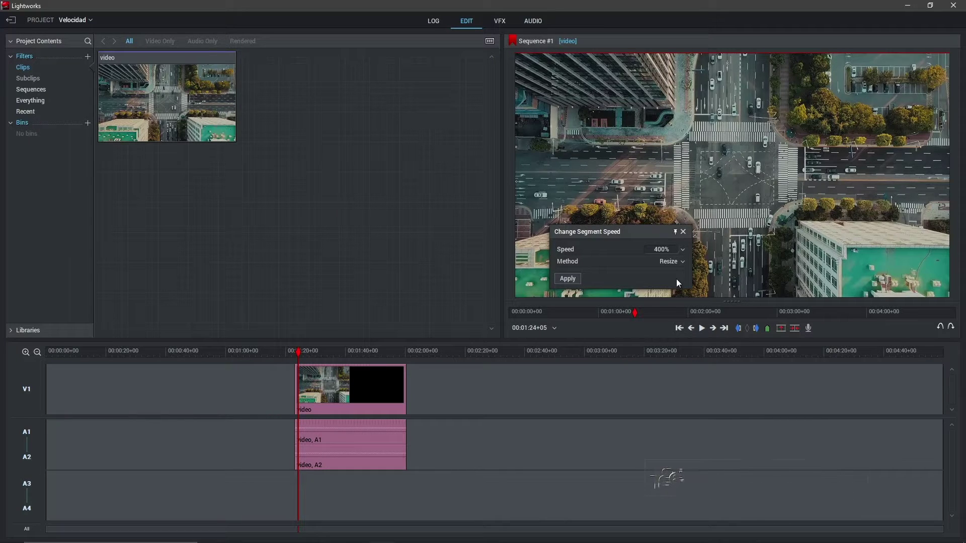
{"action": "left_click", "coordinate": [688, 260]}
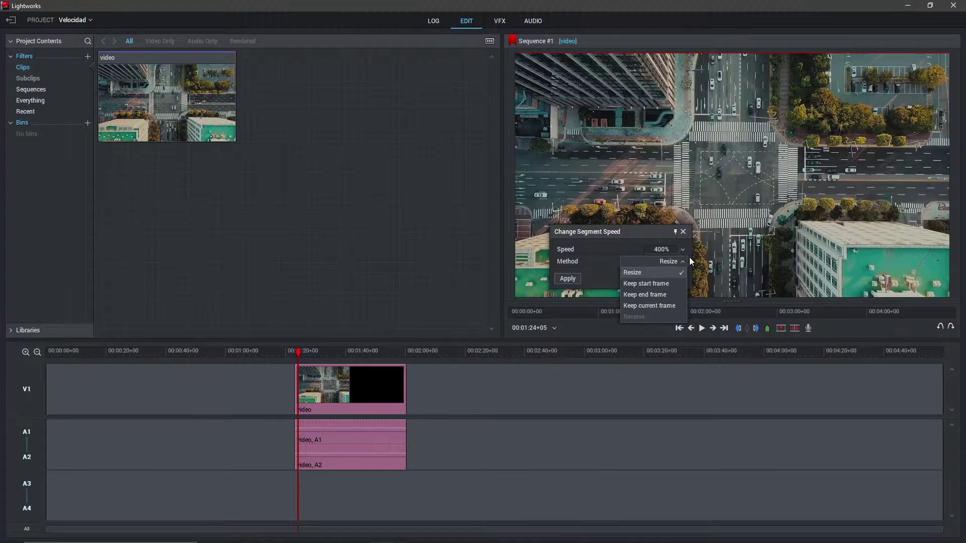
{"action": "left_click", "coordinate": [658, 278]}
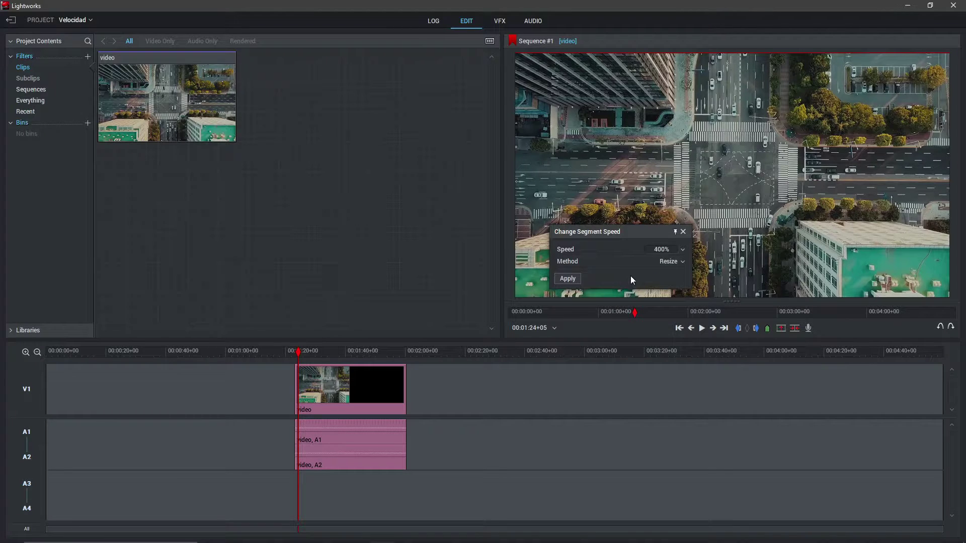
{"action": "left_click", "coordinate": [567, 279]}
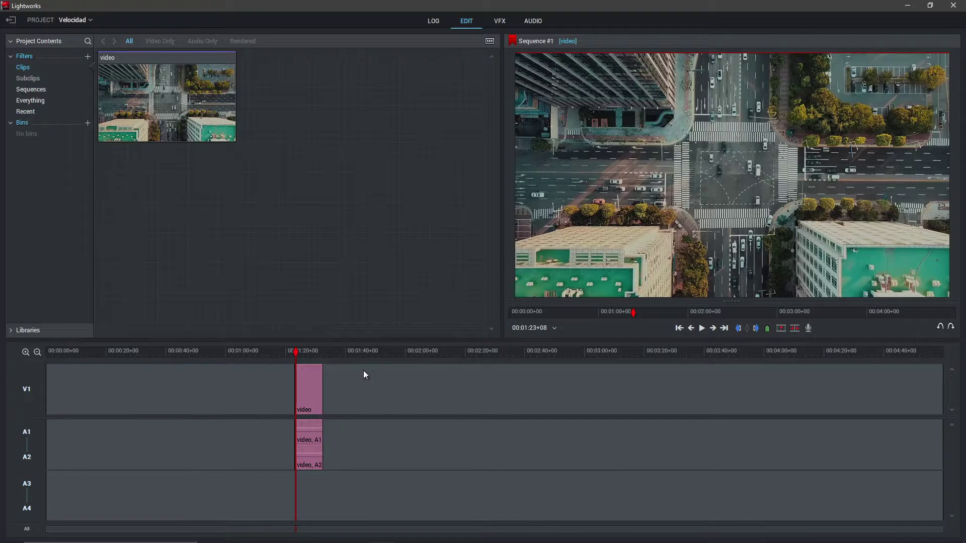
Play back the sped-up clip and undo the Resize speed change
{"action": "left_click", "coordinate": [701, 328]}
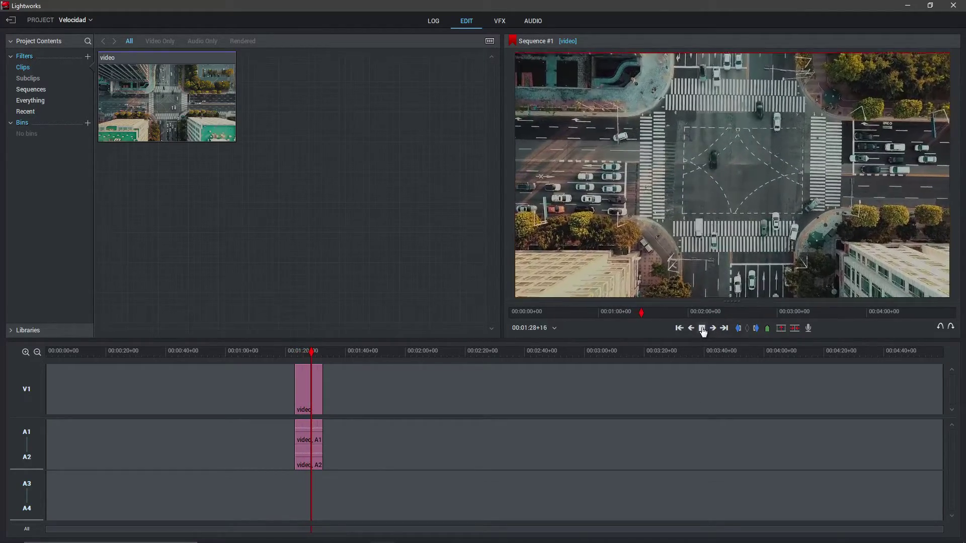
{"action": "left_click", "coordinate": [702, 328]}
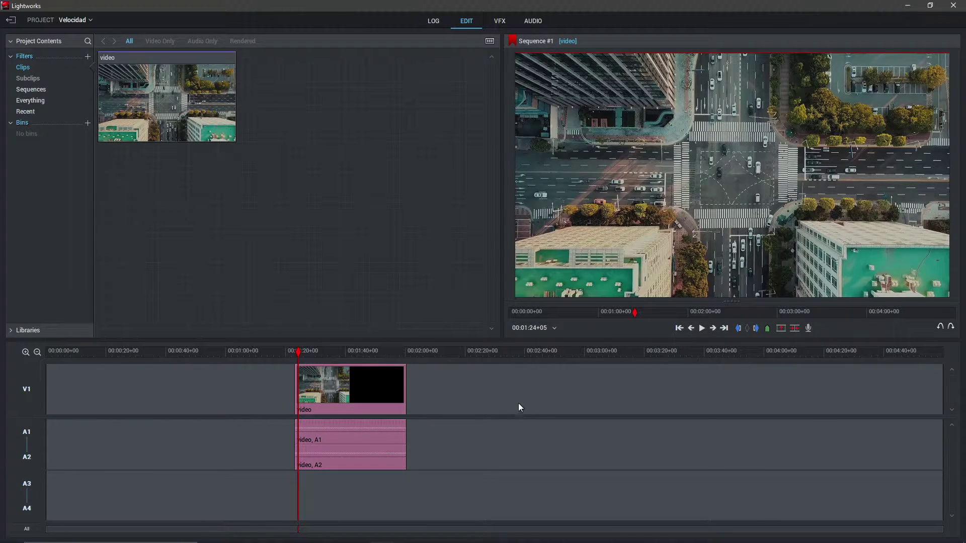
Change the video clip's segment speed to 400% with the Keep start frame method and apply it
{"action": "right_click", "coordinate": [362, 380]}
{"action": "left_click", "coordinate": [405, 413]}
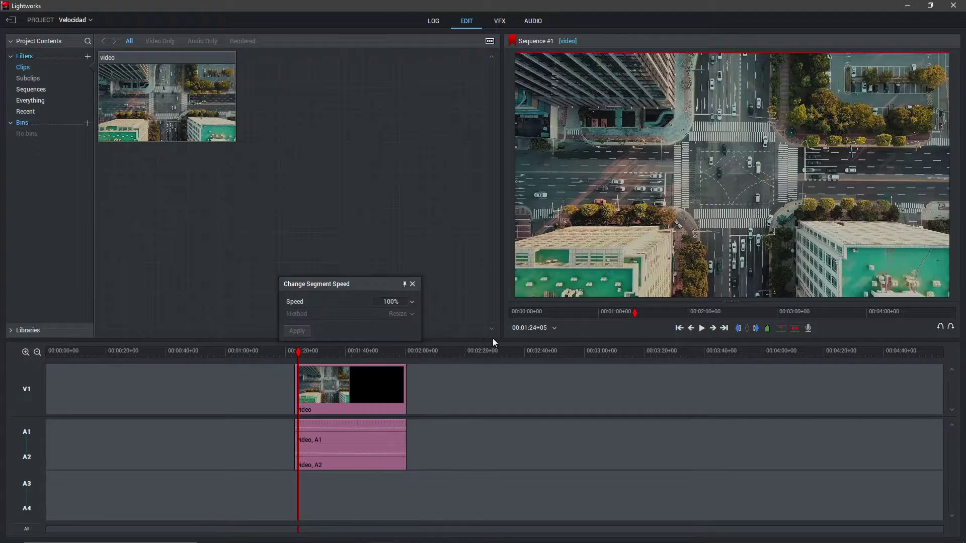
{"action": "left_click_drag", "start_coordinate": [368, 285], "coordinate": [633, 182]}
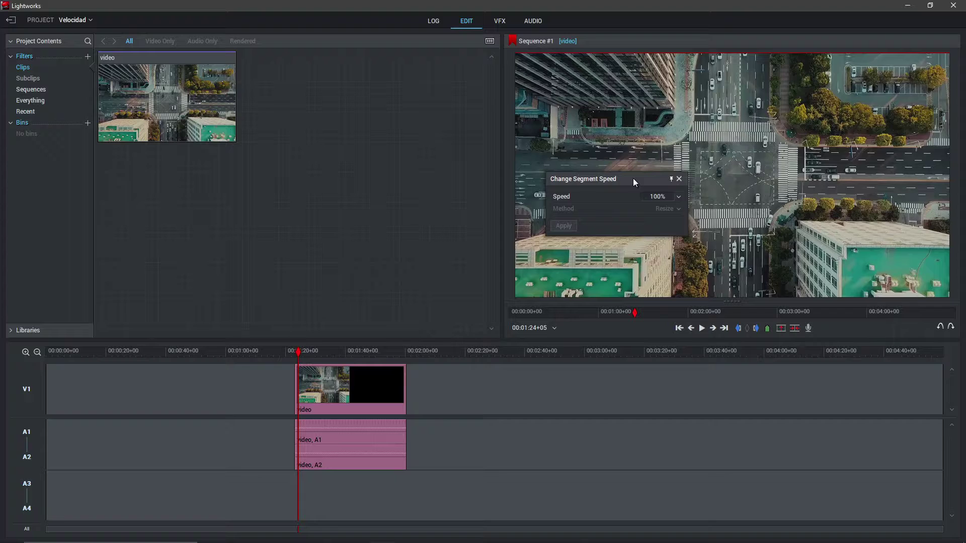
{"action": "left_click", "coordinate": [678, 197]}
{"action": "left_click", "coordinate": [659, 275]}
{"action": "left_click", "coordinate": [669, 210]}
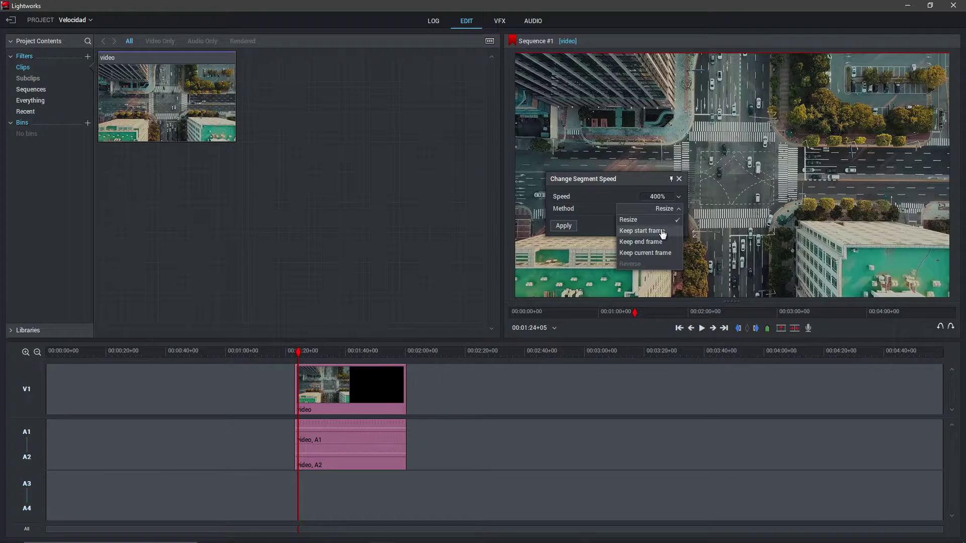
{"action": "left_click", "coordinate": [662, 232]}
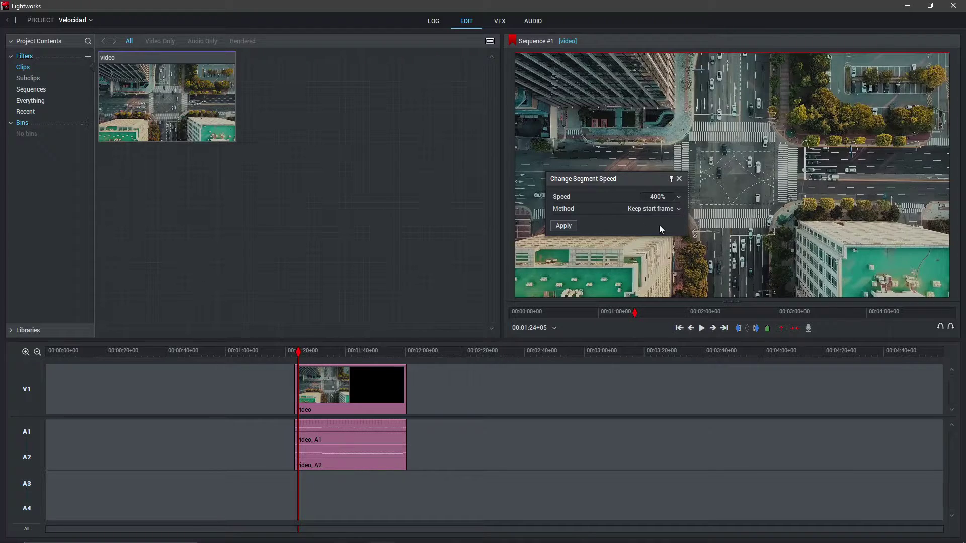
{"action": "left_click", "coordinate": [574, 225]}
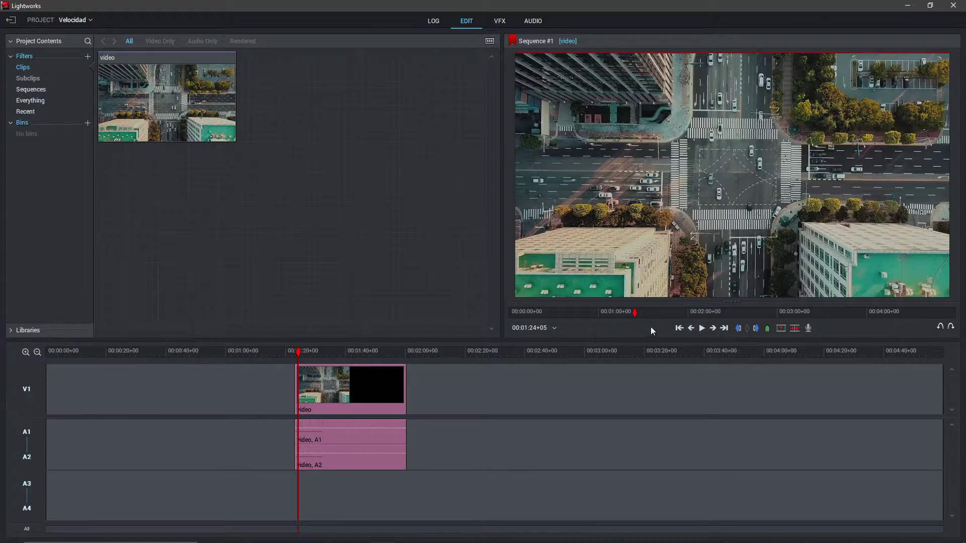
Play the sped-up clip and scrub the playhead back to about 00:01:31 to examine where its footage ends
{"action": "key", "text": "space"}
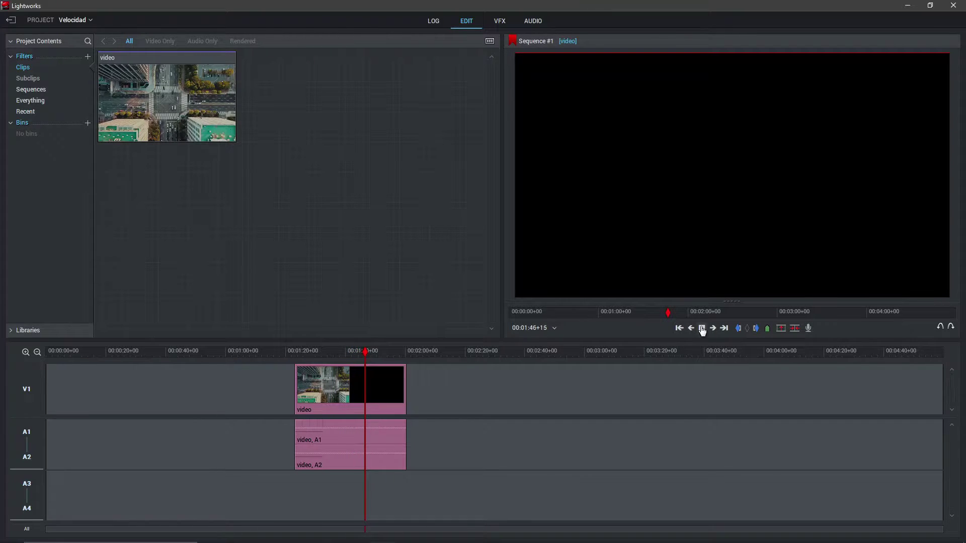
{"action": "left_click", "coordinate": [703, 330]}
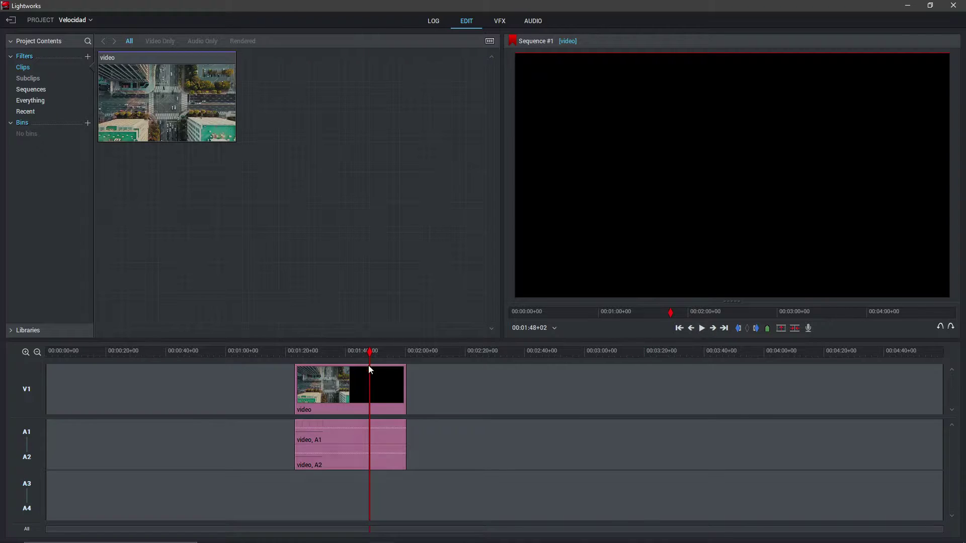
{"action": "left_click_drag", "start_coordinate": [369, 353], "coordinate": [351, 358]}
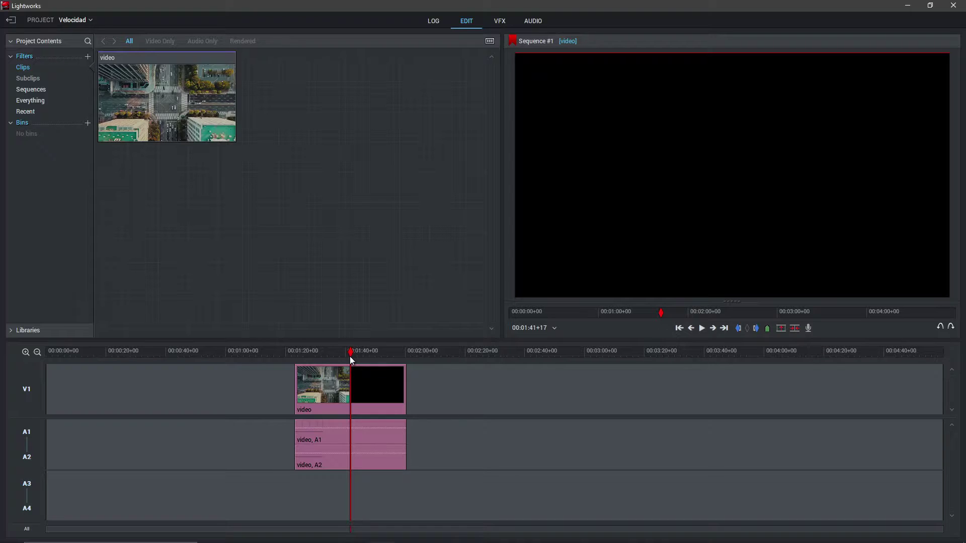
{"action": "left_click_drag", "start_coordinate": [329, 355], "coordinate": [318, 355]}
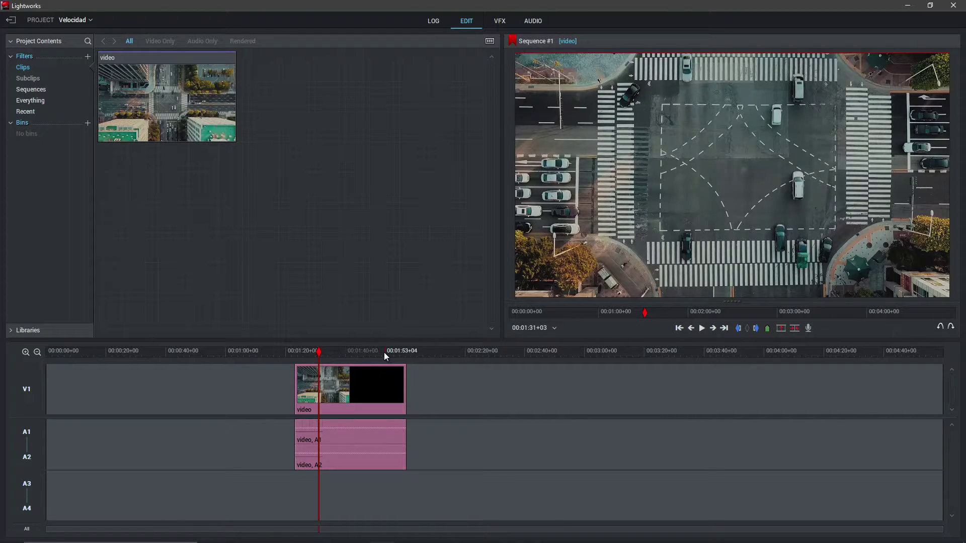
Set the video clip's segment speed to -100% with the Reverse method and apply it
{"action": "left_click_drag", "start_coordinate": [350, 355], "coordinate": [308, 354]}
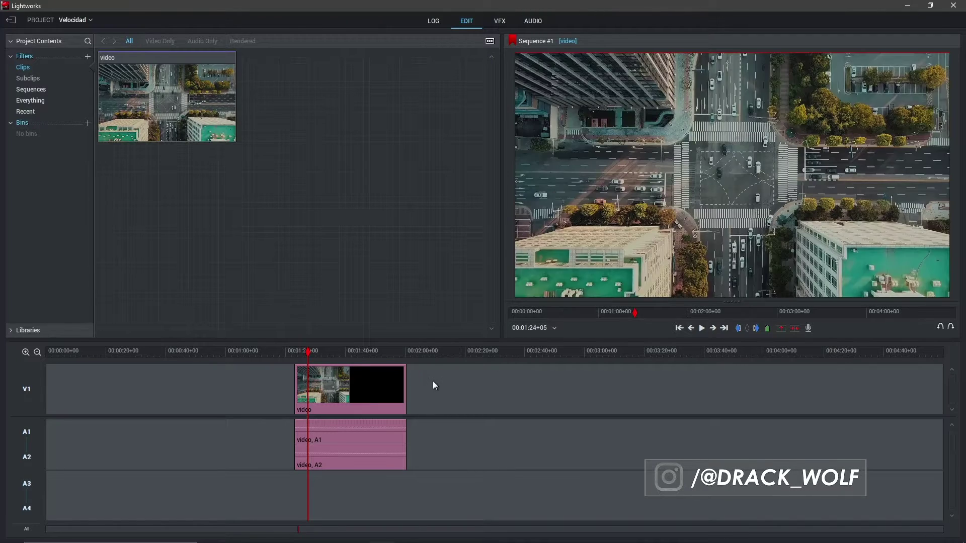
{"action": "right_click", "coordinate": [362, 384]}
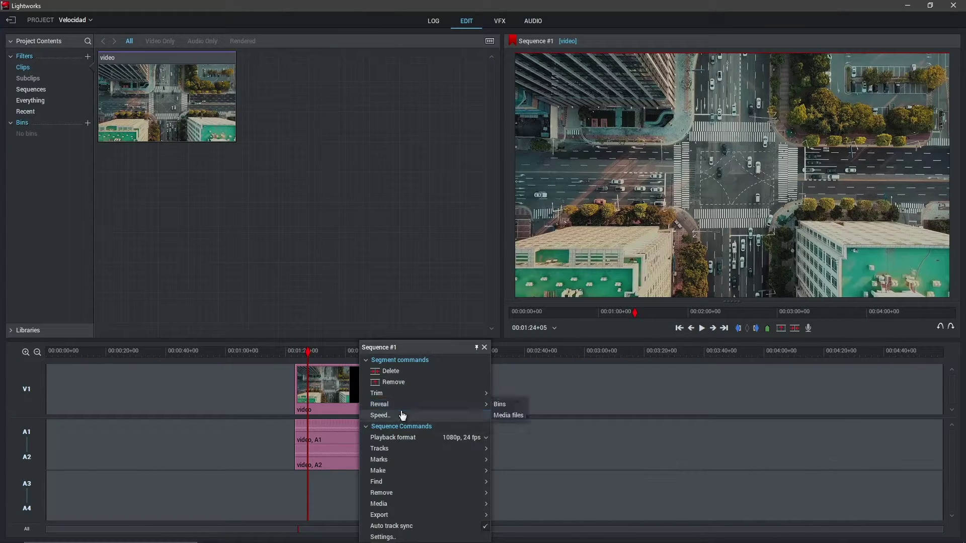
{"action": "left_click", "coordinate": [402, 415]}
{"action": "left_click_drag", "start_coordinate": [349, 285], "coordinate": [590, 202]}
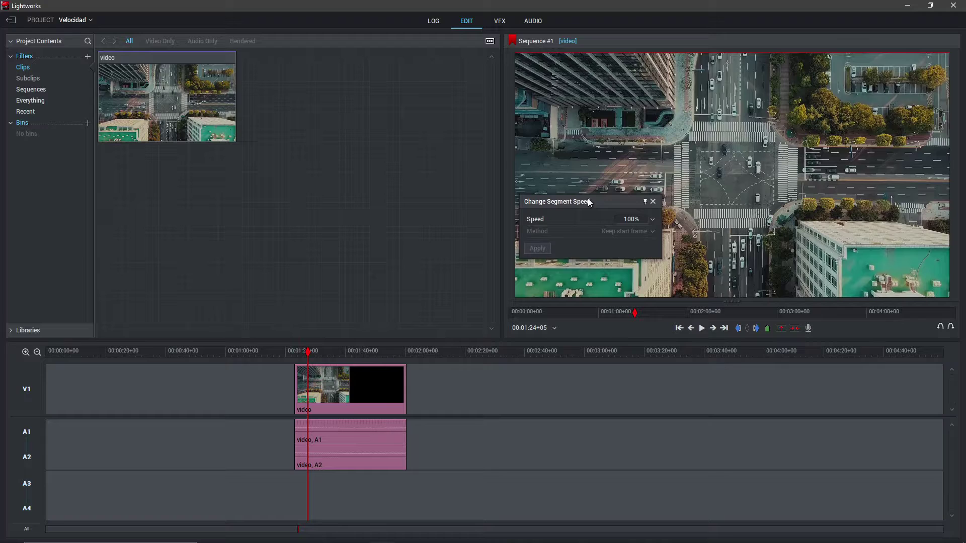
{"action": "left_click", "coordinate": [652, 220]}
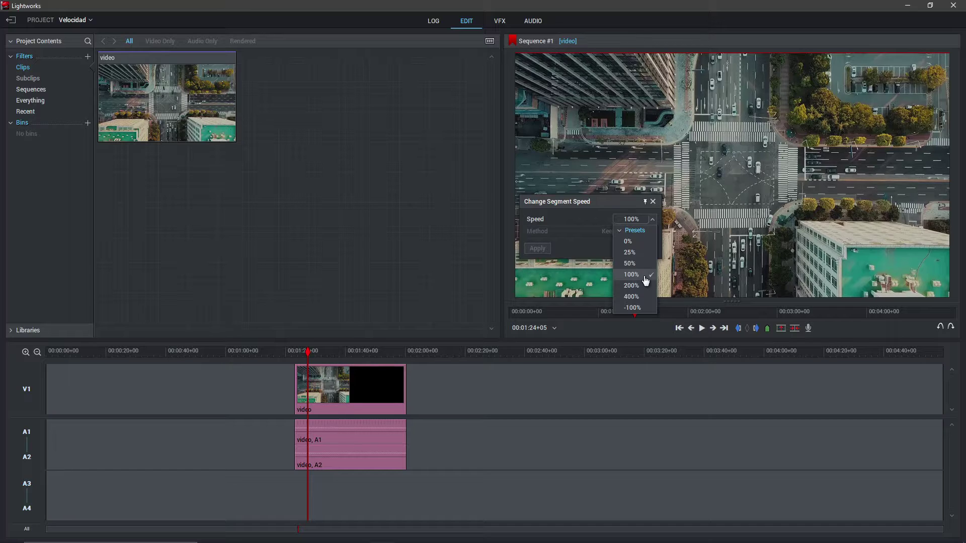
{"action": "left_click", "coordinate": [641, 309]}
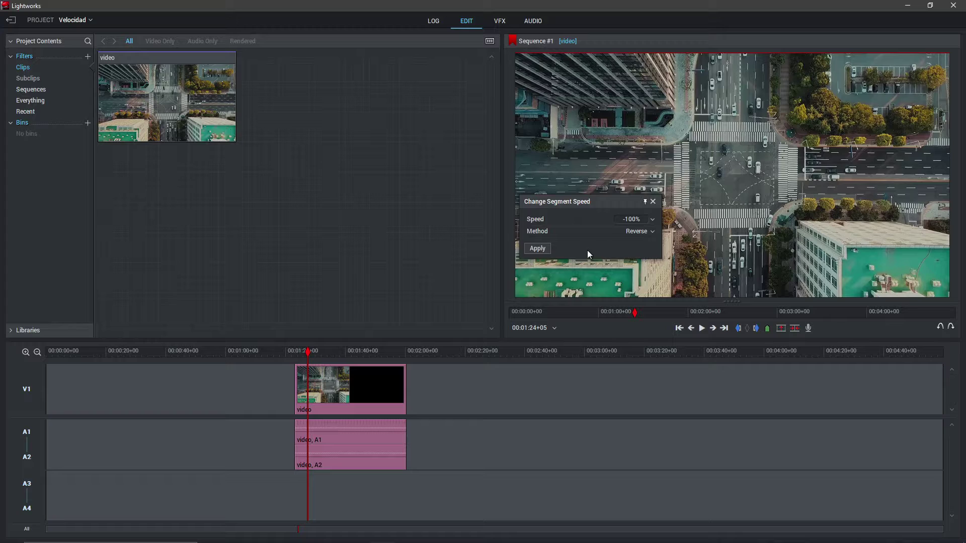
{"action": "left_click", "coordinate": [548, 247]}
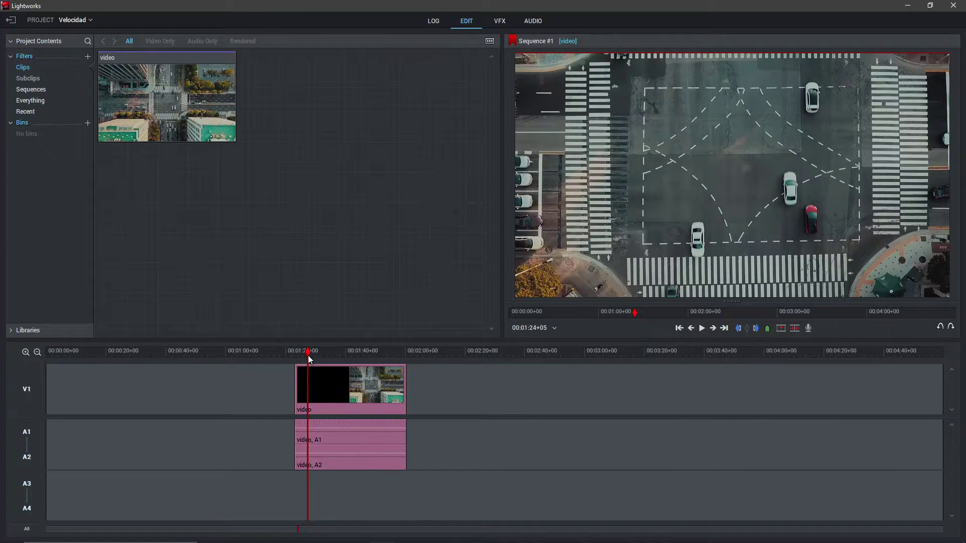
Play the reversed clip from near its start, stop playback, and undo the reverse speed change
{"action": "left_click_drag", "start_coordinate": [309, 359], "coordinate": [300, 353]}
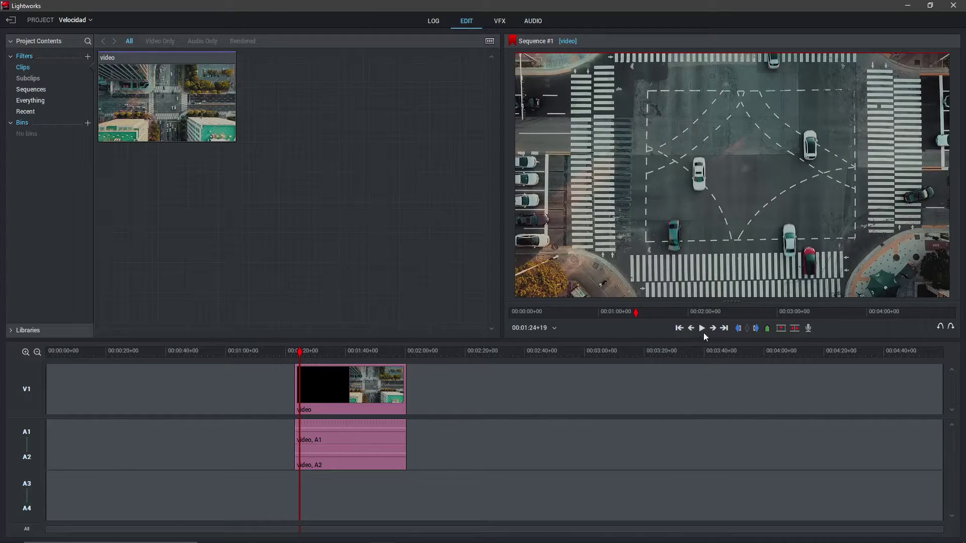
{"action": "left_click", "coordinate": [702, 330]}
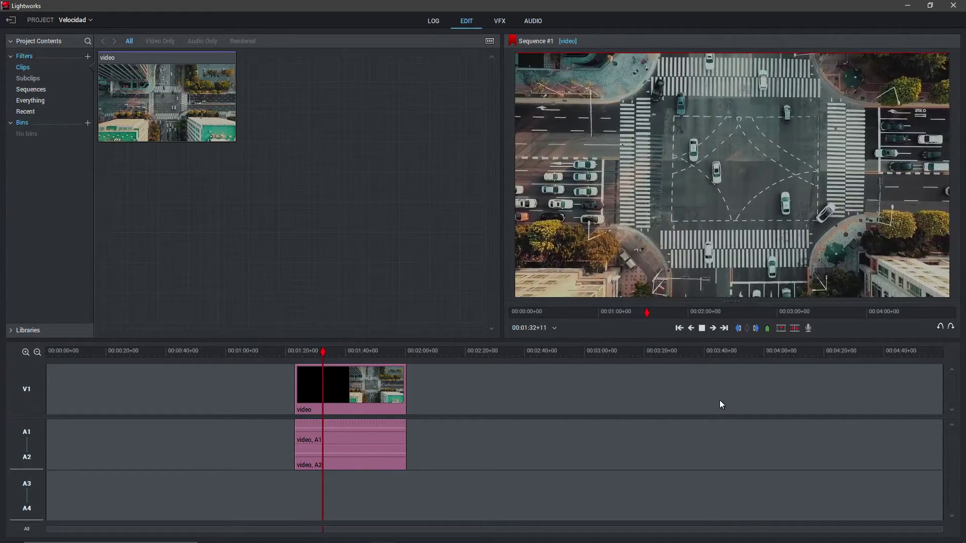
{"action": "key", "text": "space"}
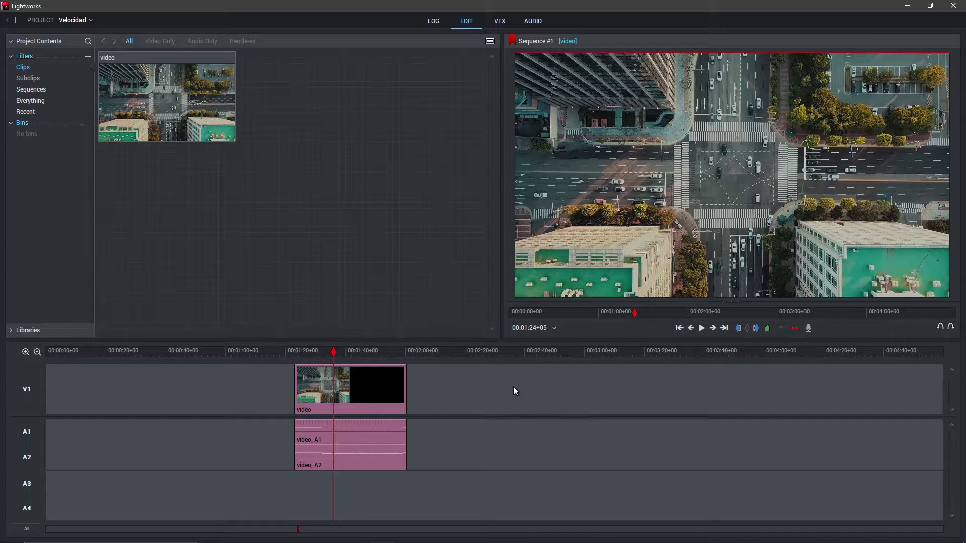
Slow the video clip to 25% speed with the Resize method and apply it
{"action": "right_click", "coordinate": [361, 383]}
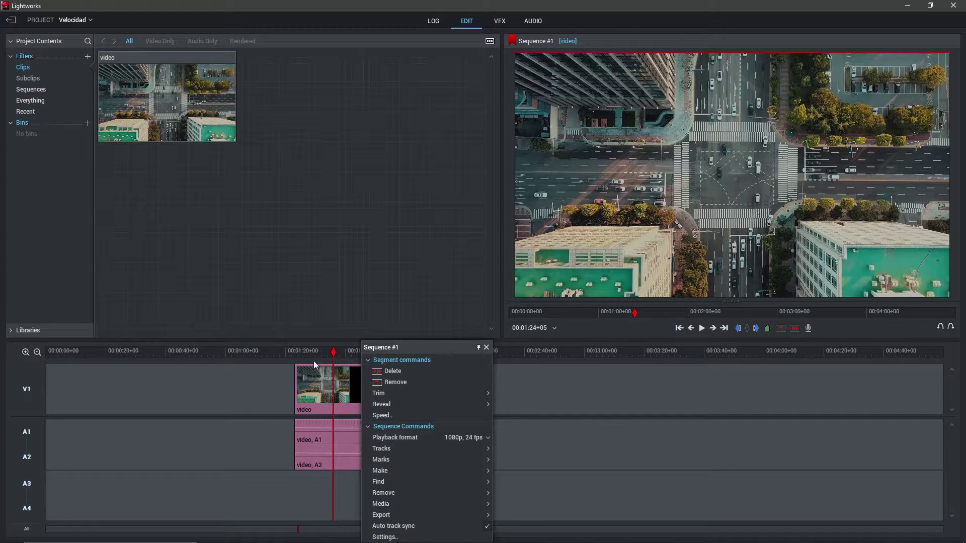
{"action": "left_click", "coordinate": [382, 415]}
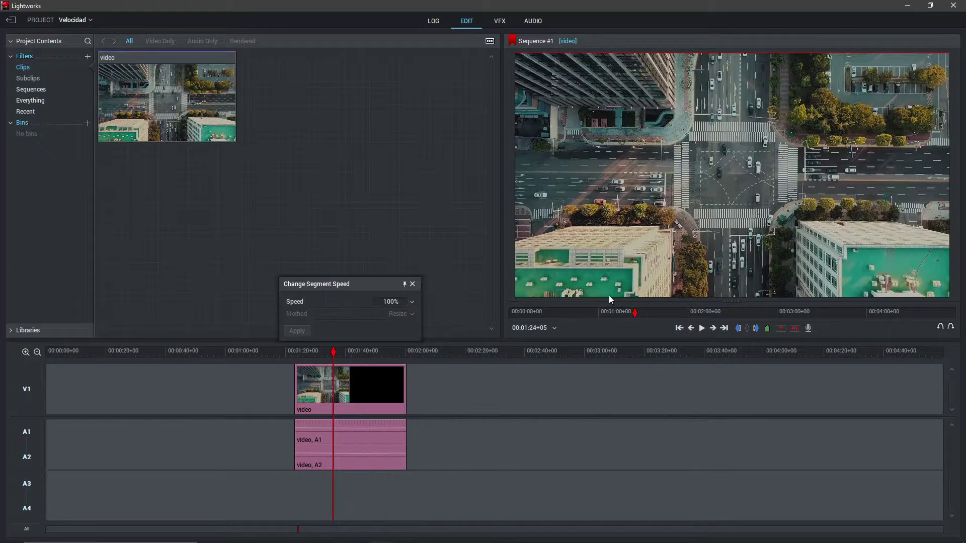
{"action": "left_click_drag", "start_coordinate": [372, 292], "coordinate": [550, 217]}
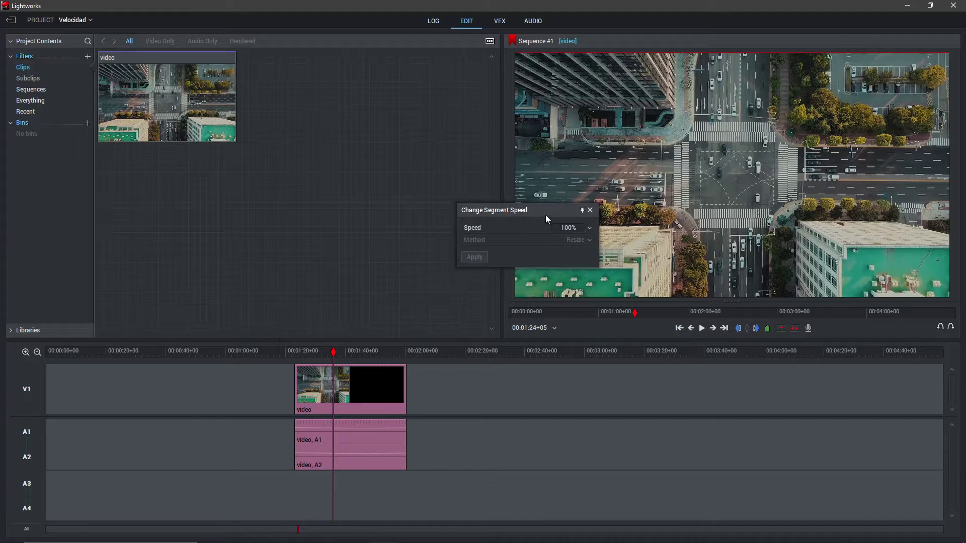
{"action": "left_click", "coordinate": [594, 231]}
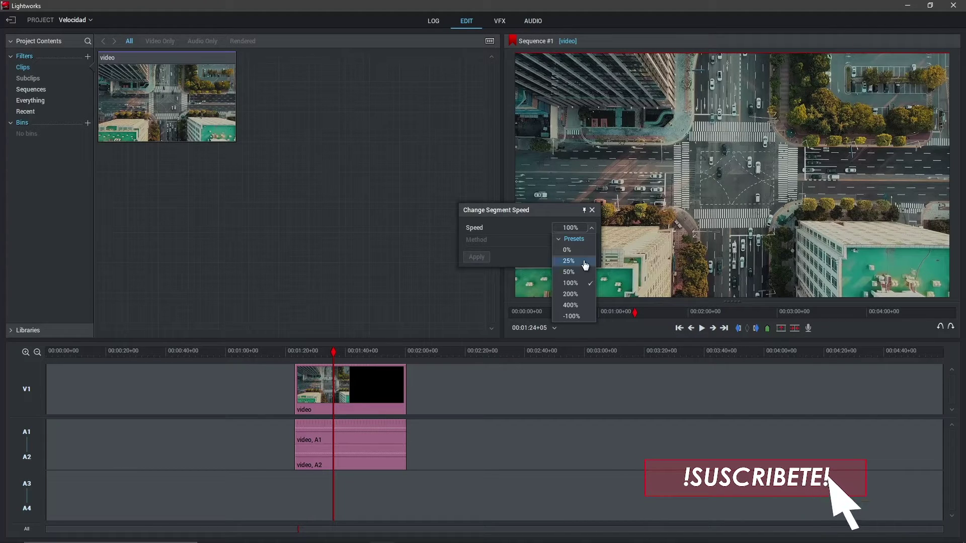
{"action": "left_click", "coordinate": [585, 262]}
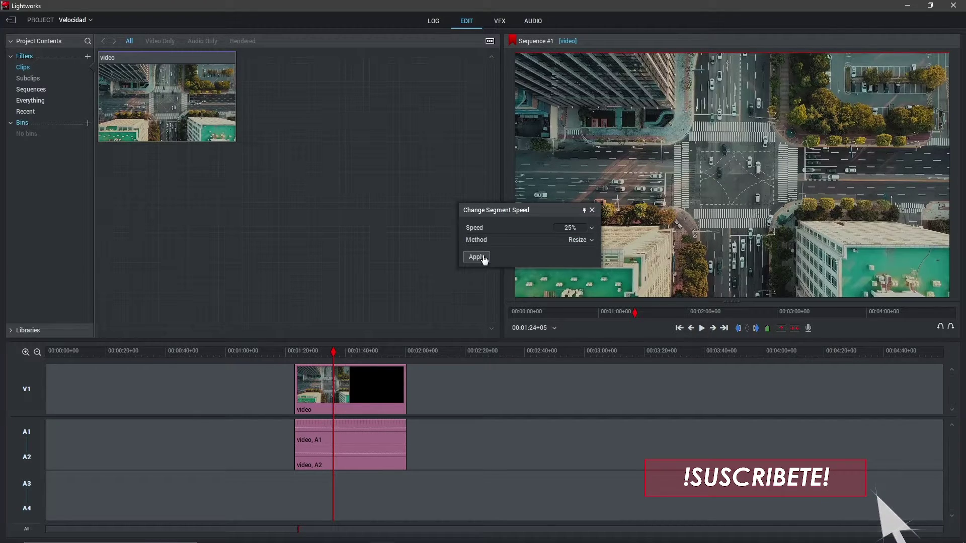
{"action": "left_click", "coordinate": [483, 258]}
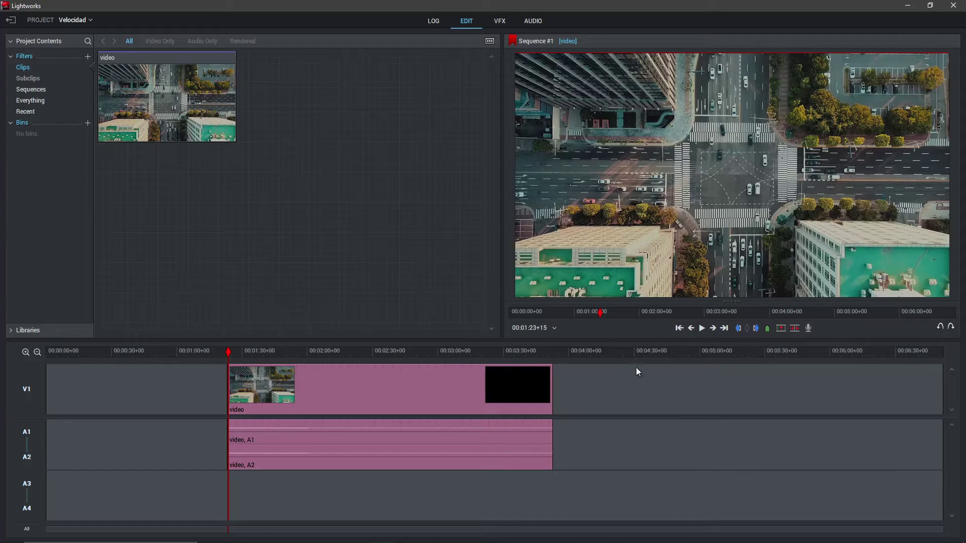
Play back the clip at 25% speed, stop it, and undo that speed change
{"action": "left_click", "coordinate": [701, 329]}
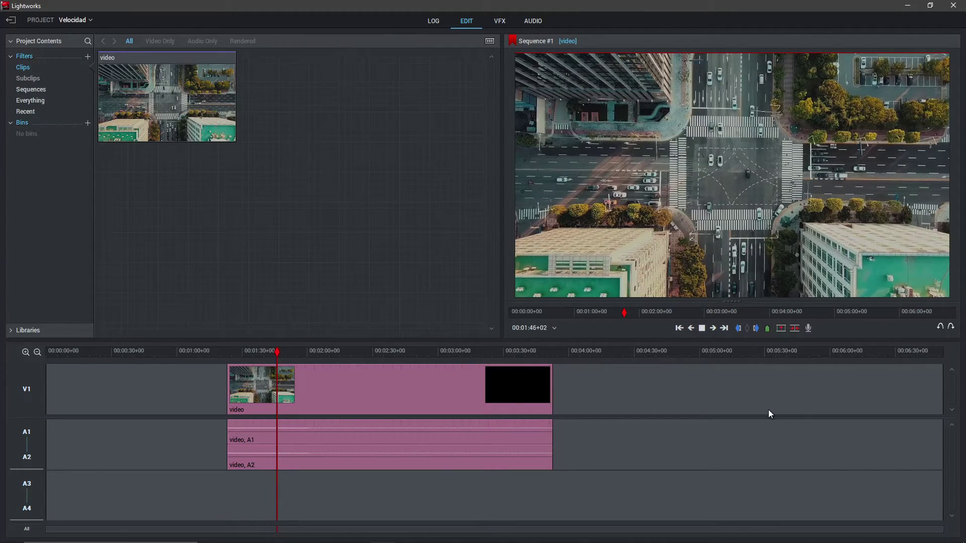
{"action": "key", "text": "space"}
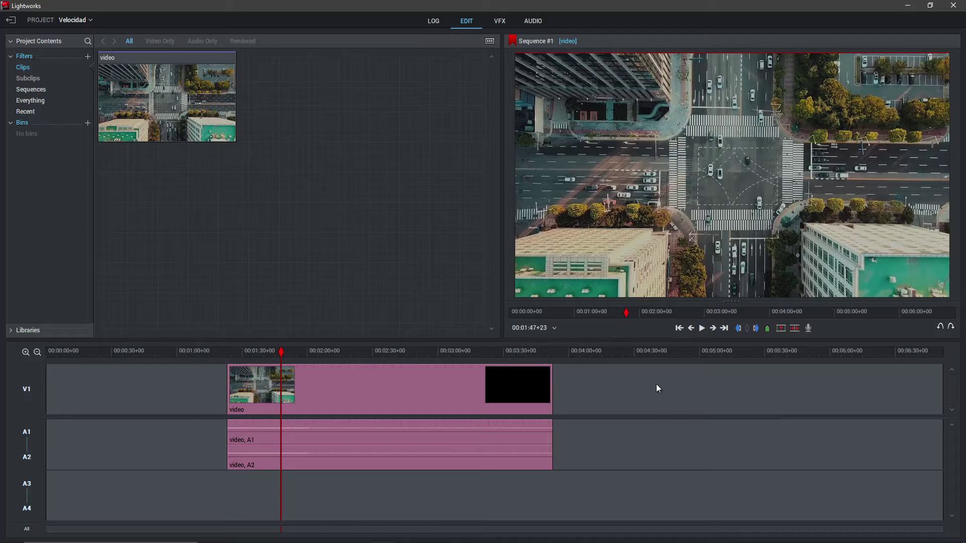
{"action": "key", "text": "ctrl+z"}
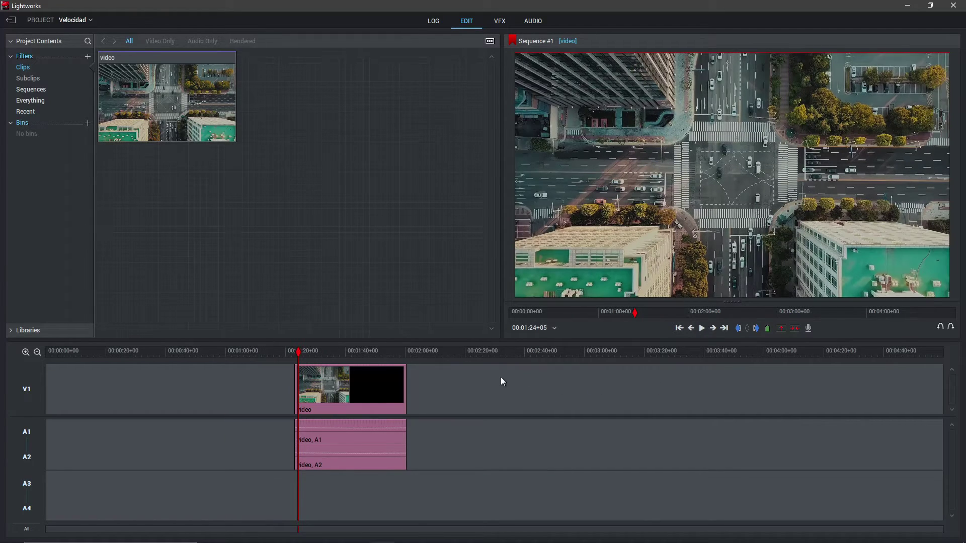
Set the video clip's segment speed to 50% with the Resize method and apply it
{"action": "right_click", "coordinate": [349, 386]}
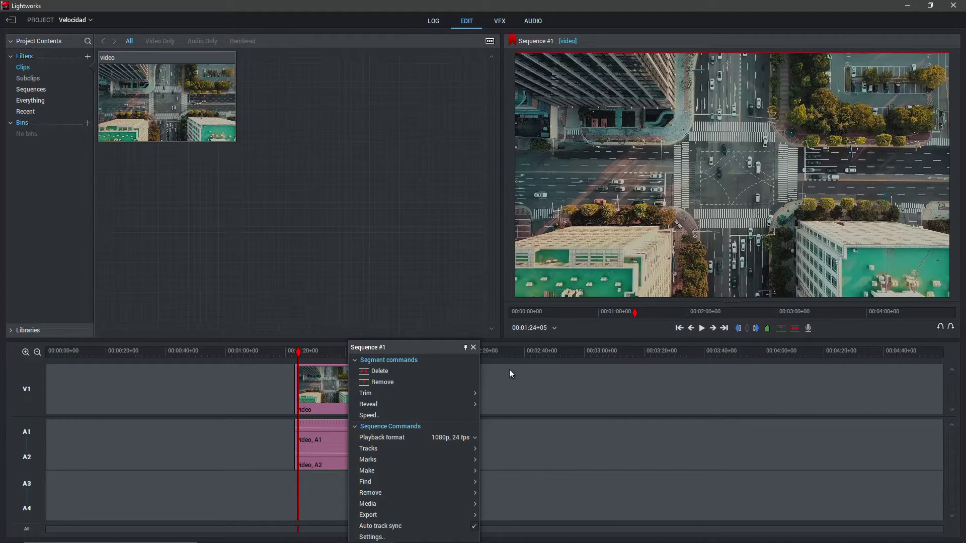
{"action": "left_click", "coordinate": [366, 416]}
{"action": "left_click_drag", "start_coordinate": [367, 282], "coordinate": [552, 217]}
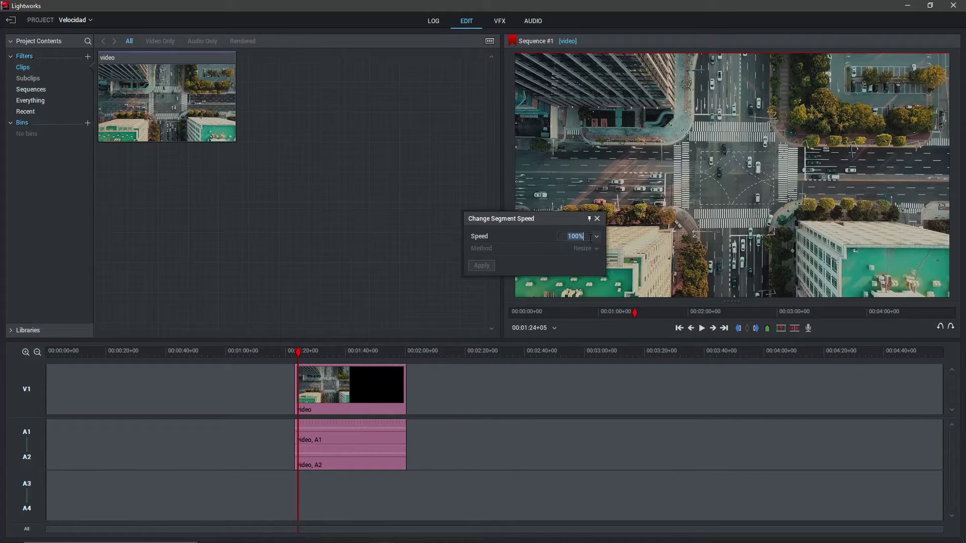
{"action": "left_click", "coordinate": [596, 237]}
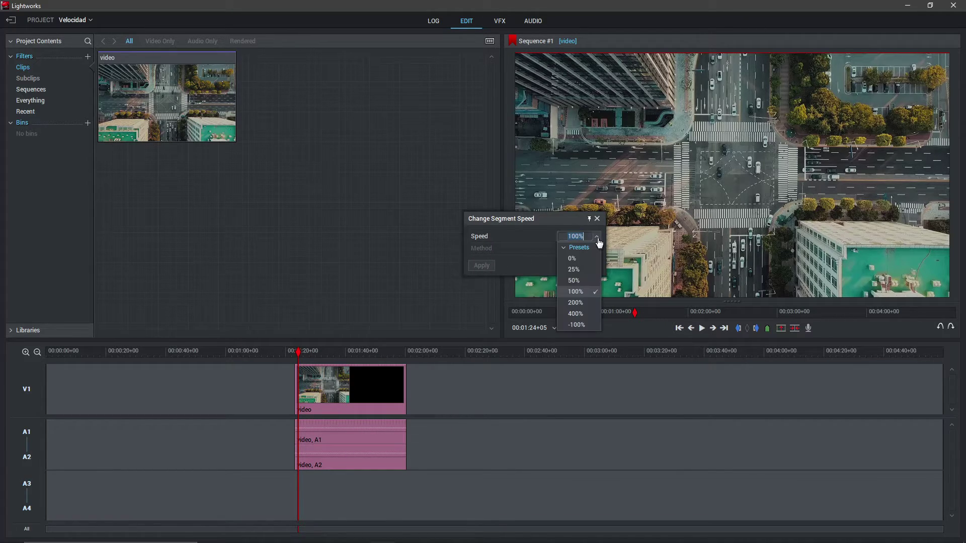
{"action": "left_click", "coordinate": [574, 280]}
{"action": "left_click", "coordinate": [481, 266]}
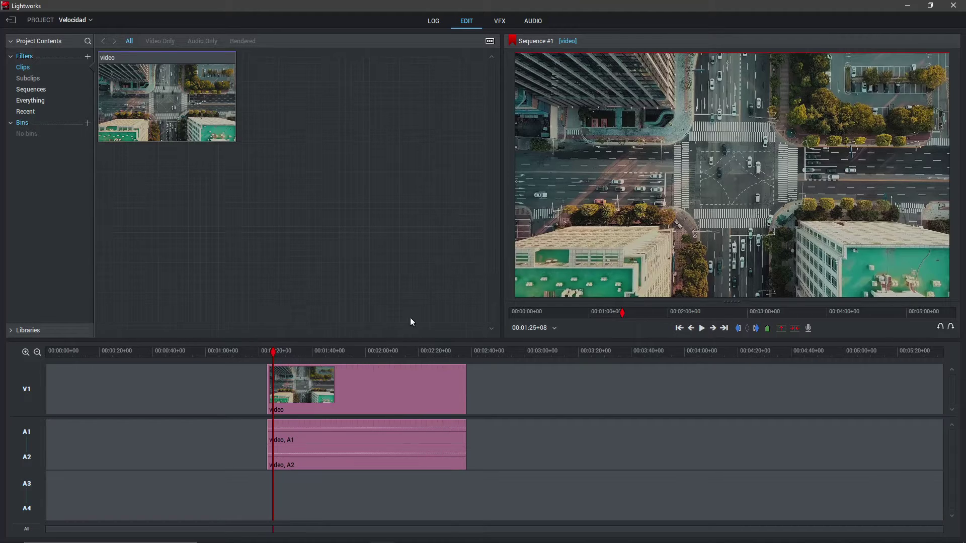
Play the half-speed clip from about 00:01:24 to review its slow motion, stopping at about 00:02:02
{"action": "left_click_drag", "start_coordinate": [274, 359], "coordinate": [271, 357]}
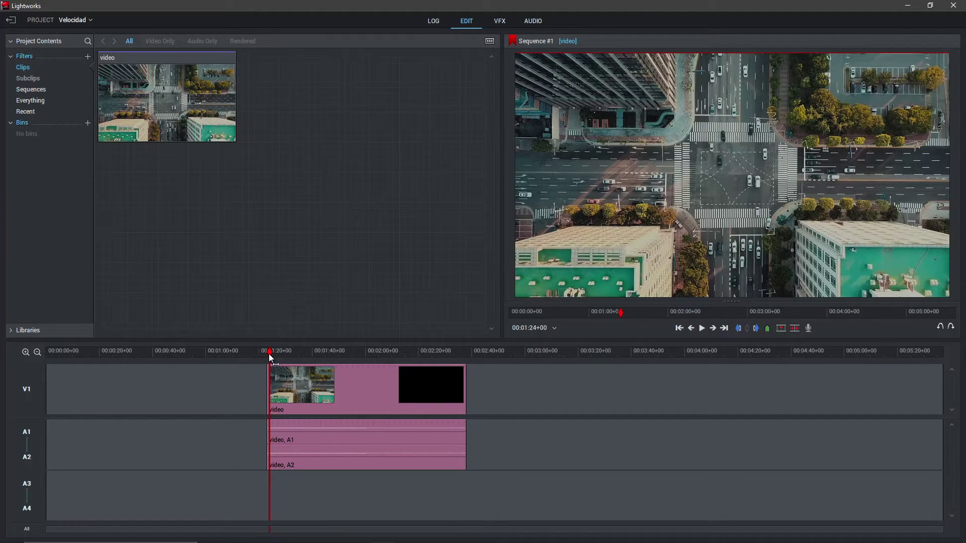
{"action": "left_click", "coordinate": [702, 328]}
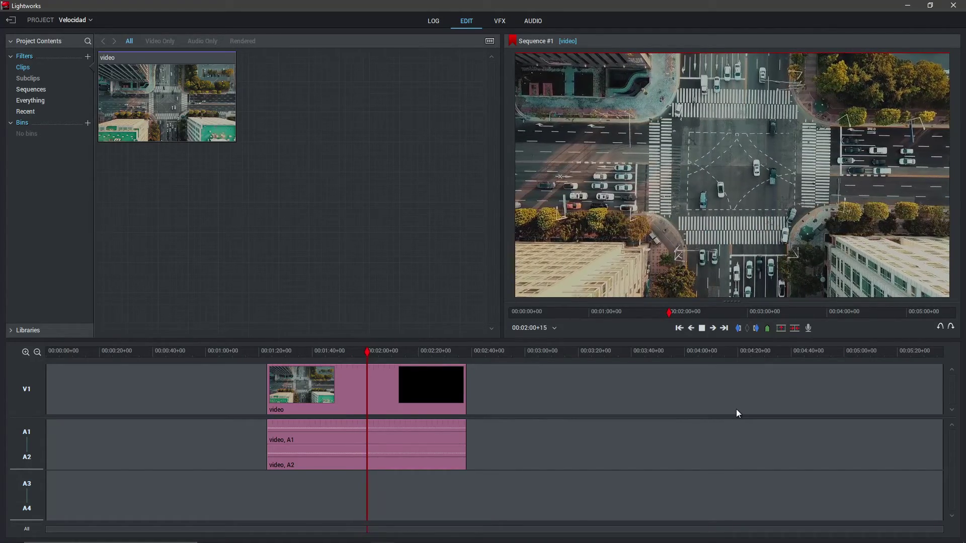
{"action": "left_click", "coordinate": [702, 328]}
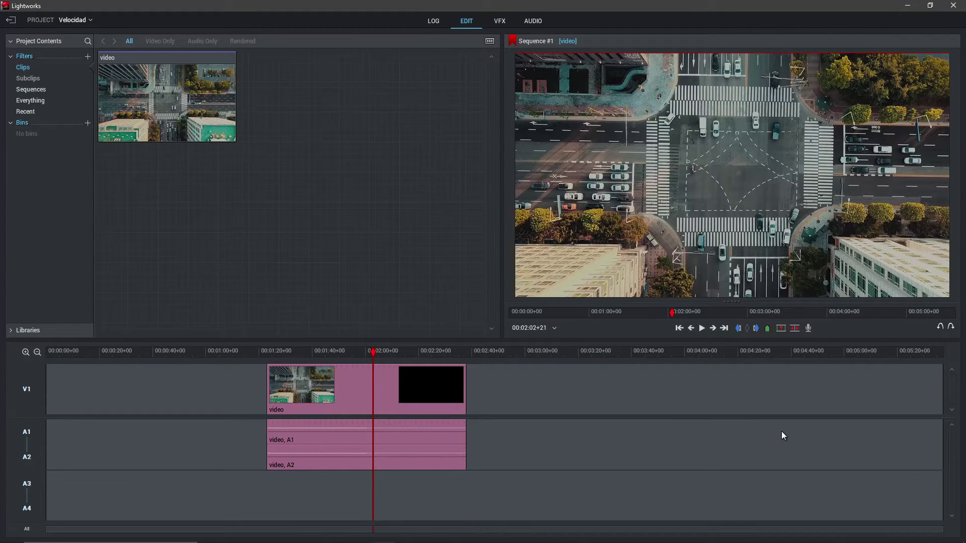